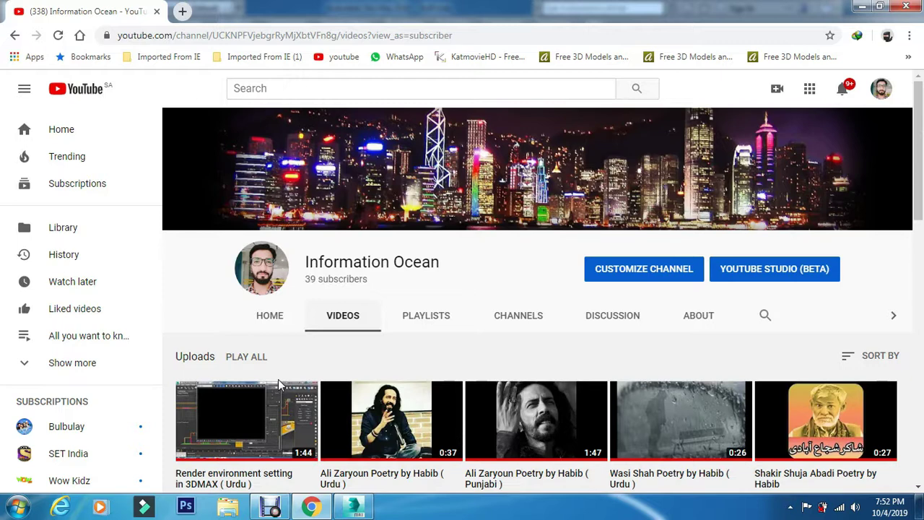
- Switch to 3ds Max and hide all layers from block through glasss 1
click(353, 506)
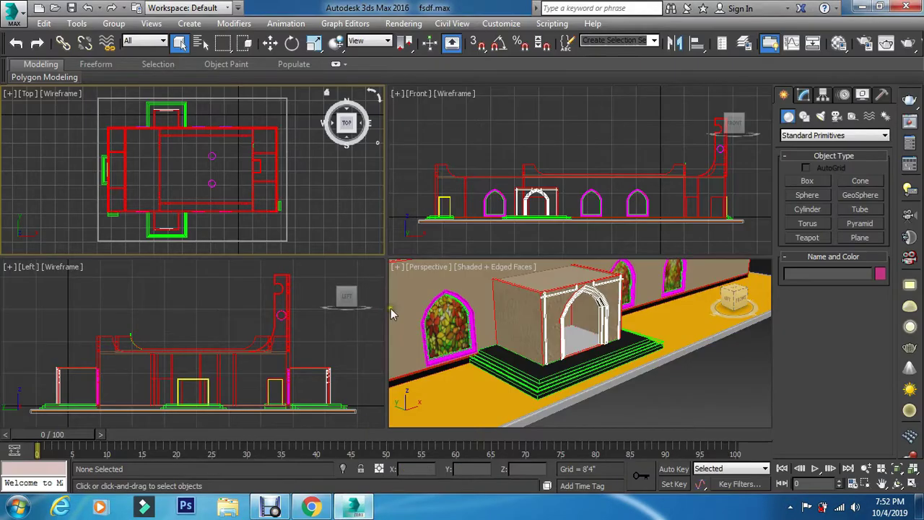
click(740, 45)
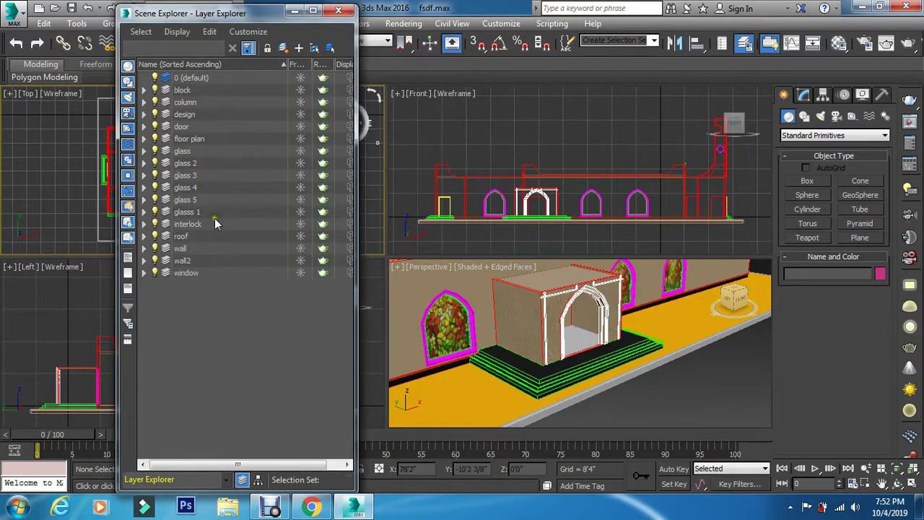
click(203, 215)
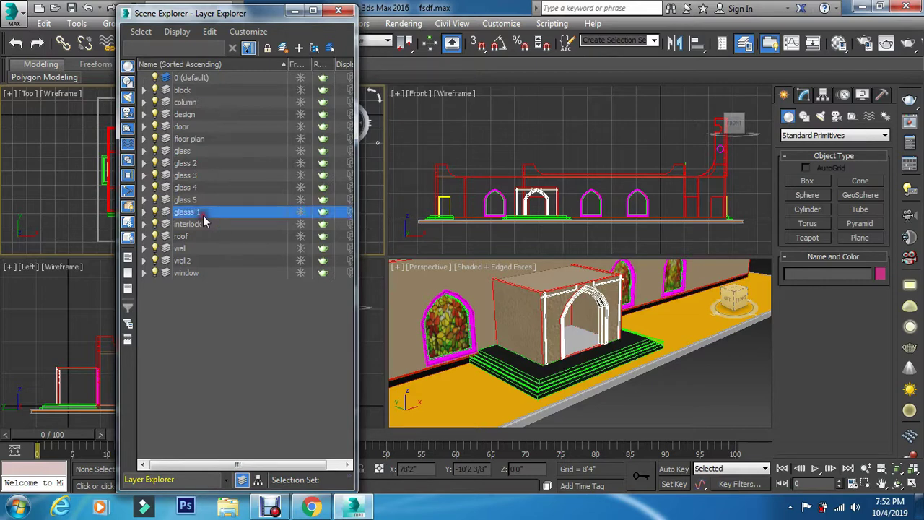
shift+click(192, 89)
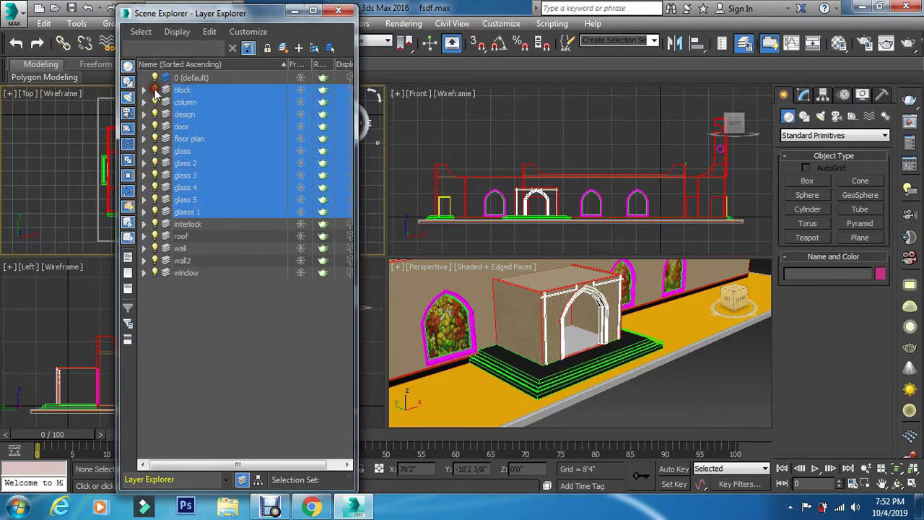
click(154, 89)
click(338, 15)
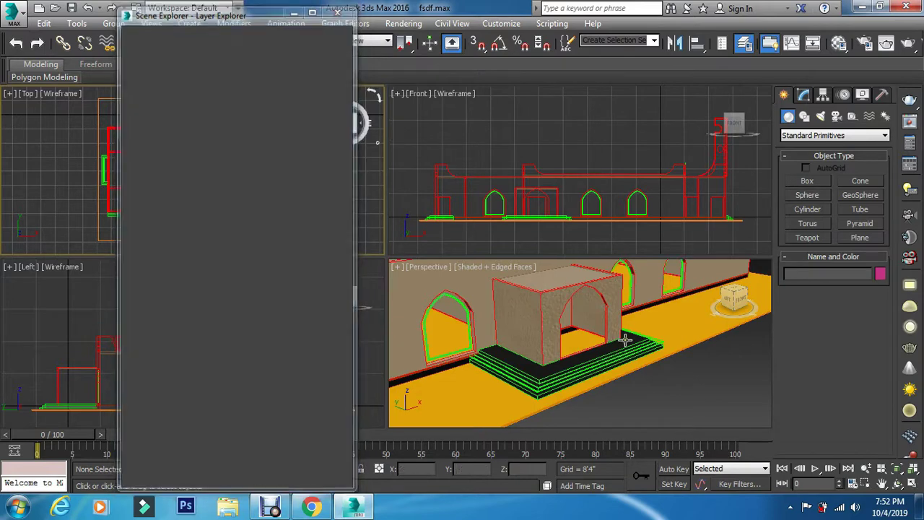
- Select the ground slab around the building and rename the unused Ceramic sample material as interlock
click(701, 353)
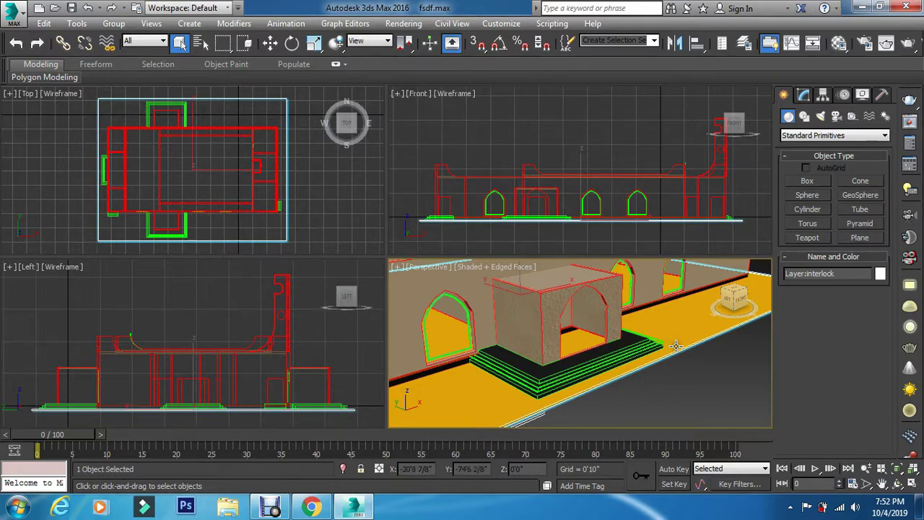
key(m)
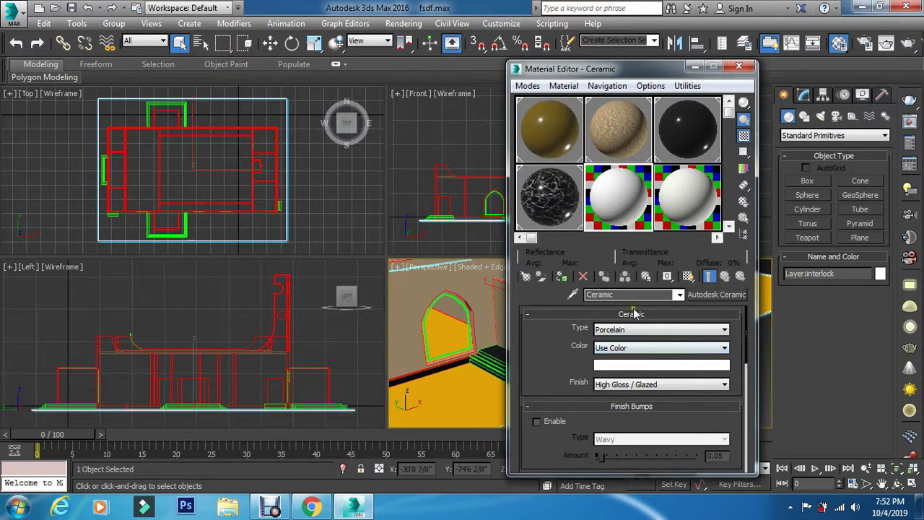
click(614, 294)
text(in)
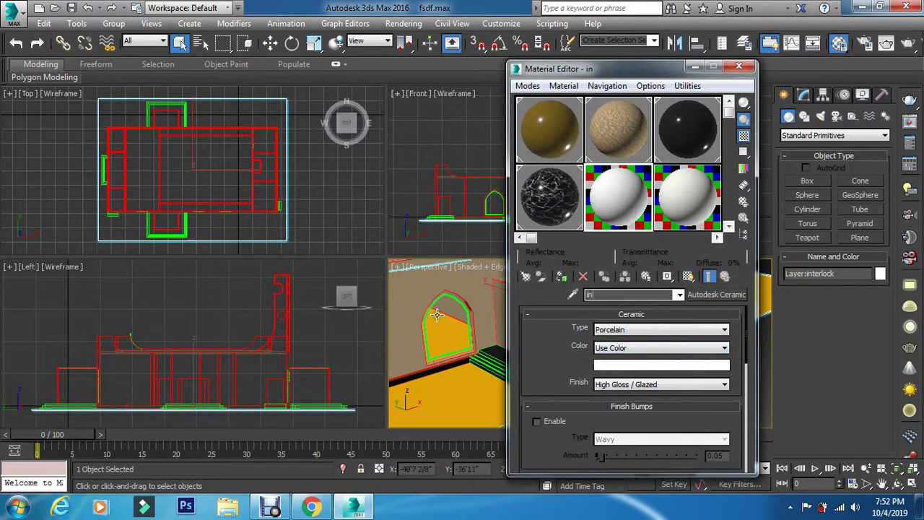
text(terlock)
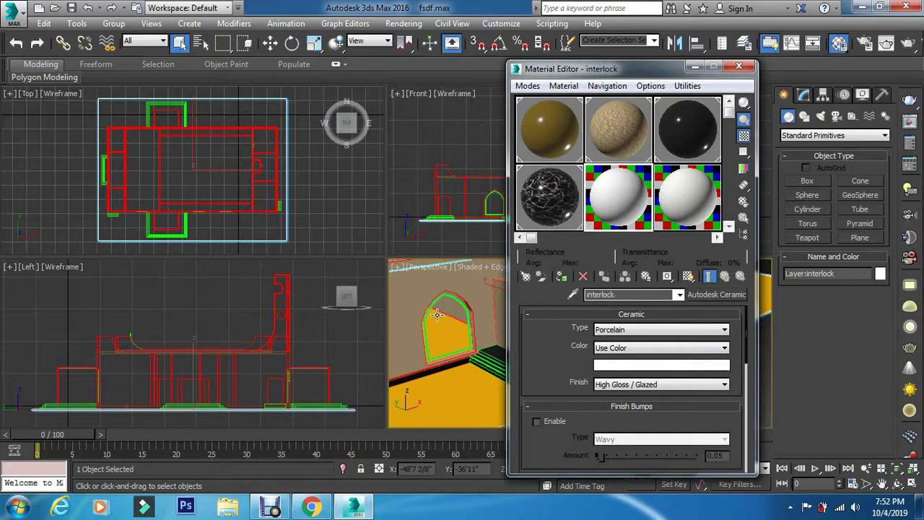
- Change the interlock material's type to VRayMtl and show it shaded on the ground slab in the viewport
click(717, 294)
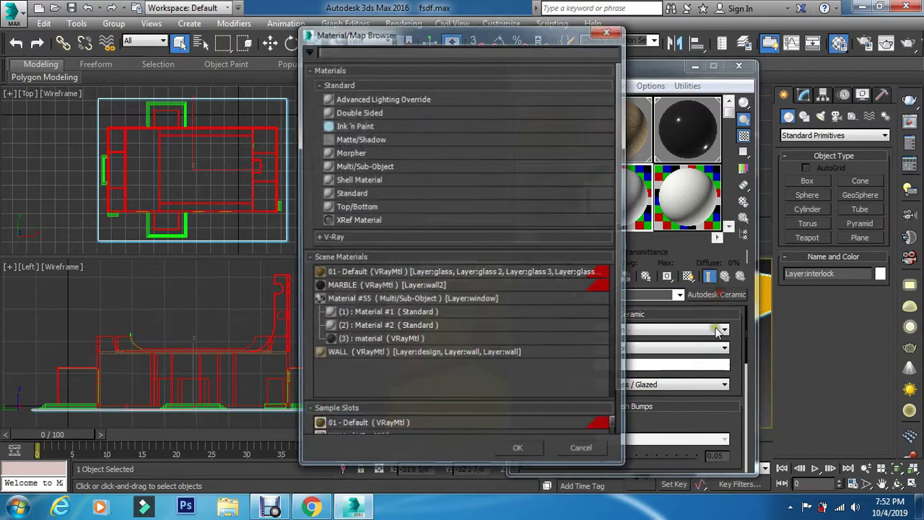
click(350, 236)
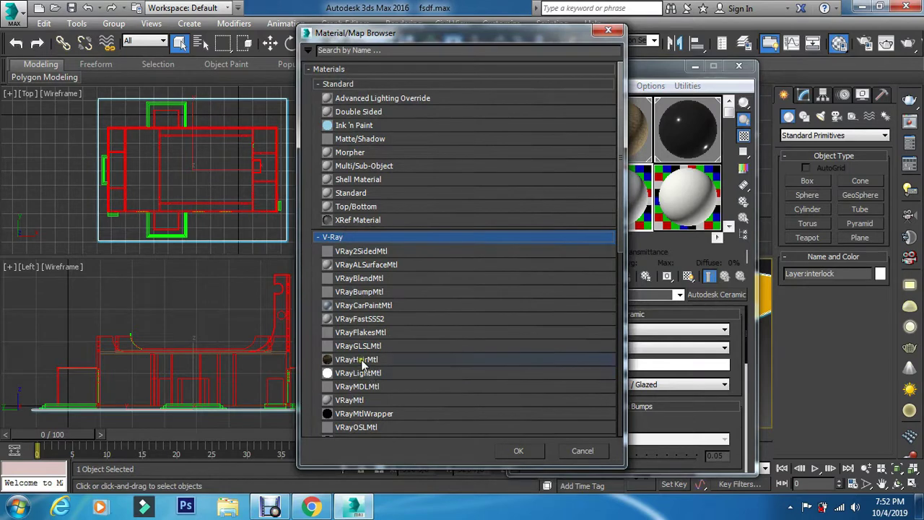
click(353, 400)
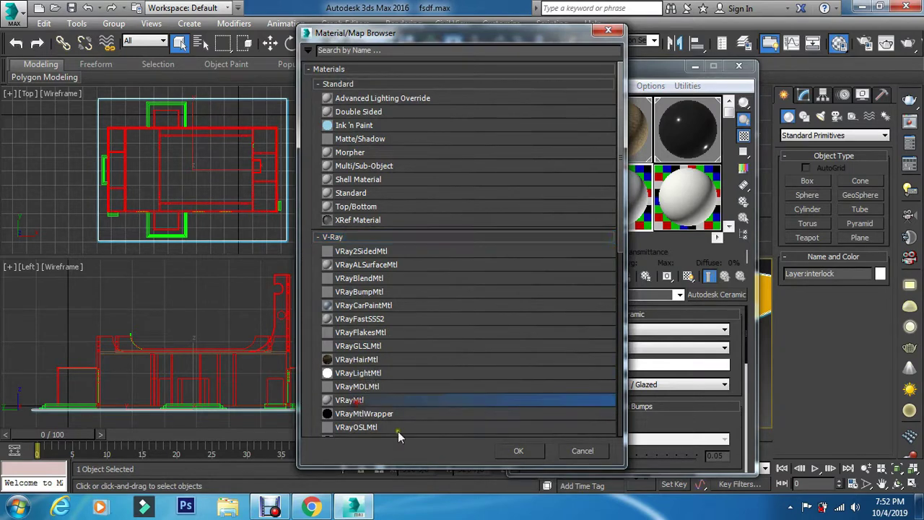
click(517, 451)
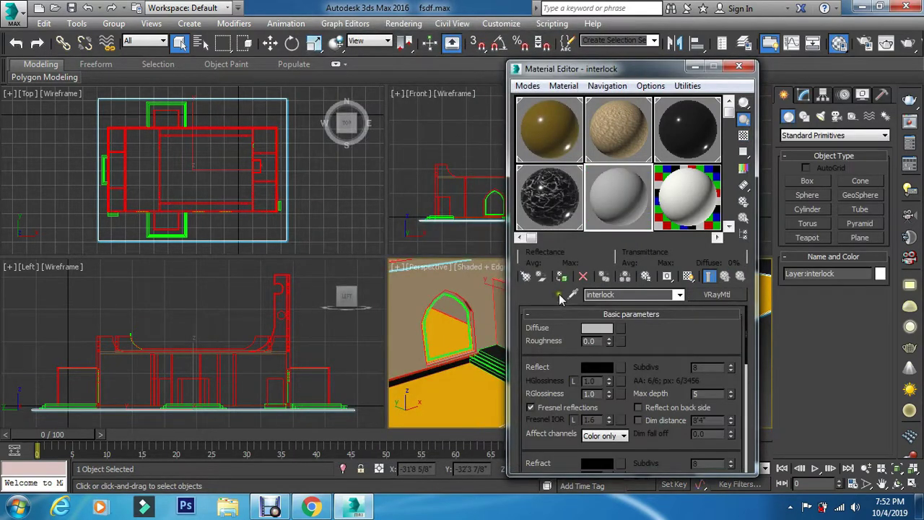
click(688, 277)
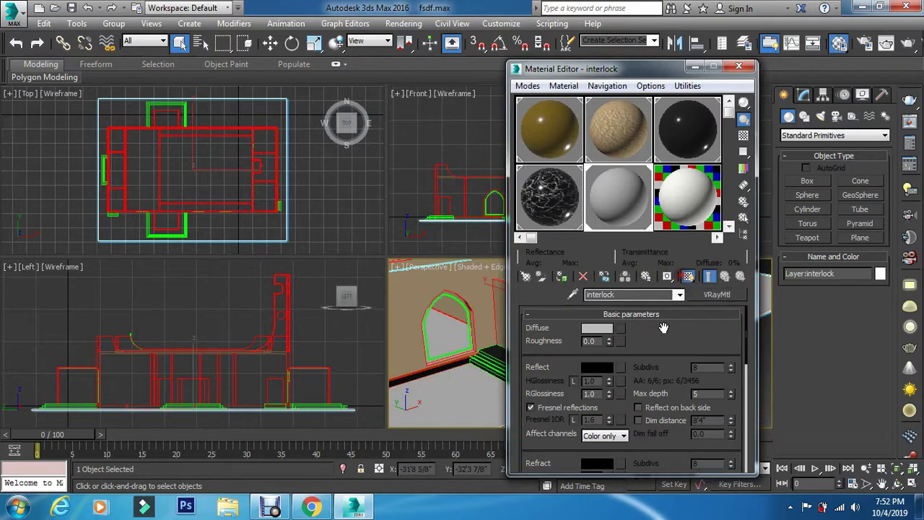
- Load the bitmap cc-interlocking-paver-250x250 from D:\Office work\youtube\mat as the interlock material's diffuse map
click(622, 327)
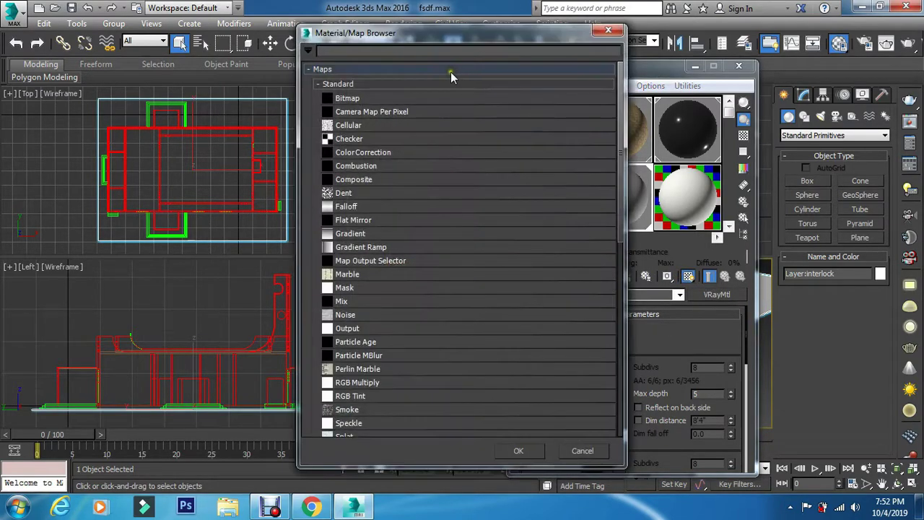
double_click(372, 101)
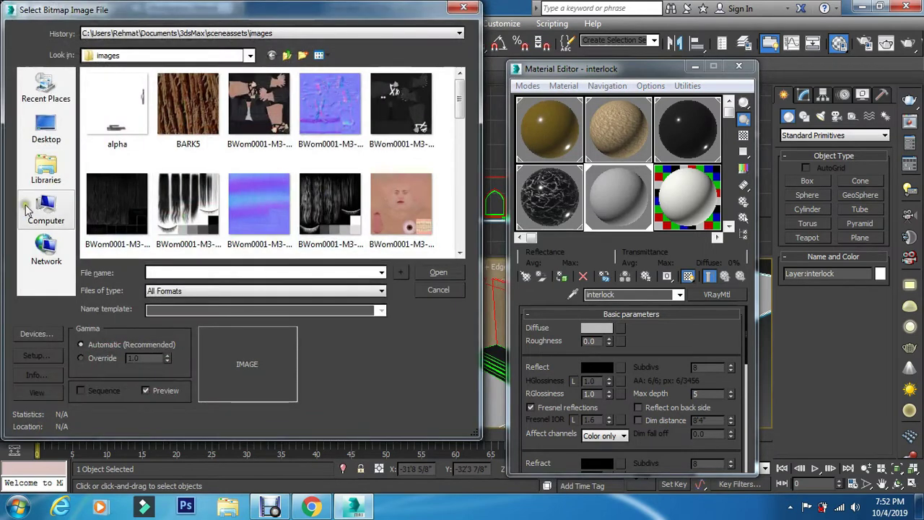
click(45, 210)
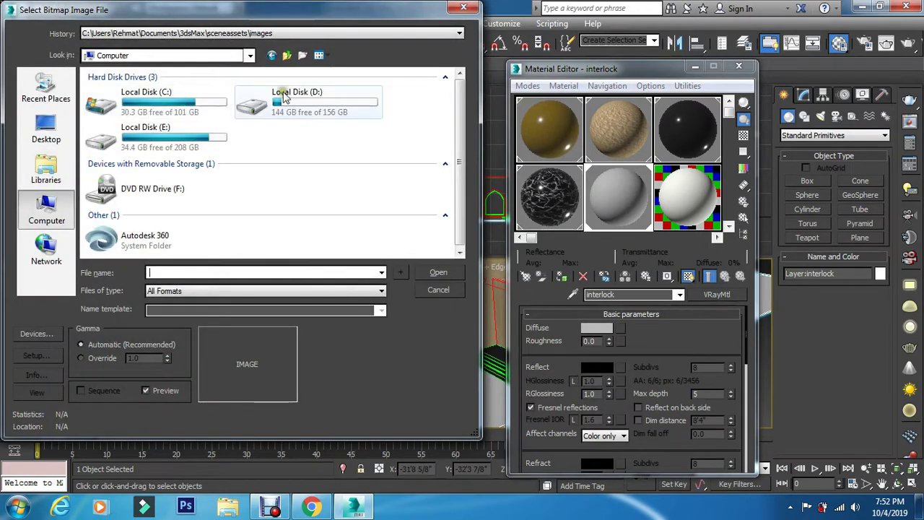
double_click(285, 99)
double_click(189, 101)
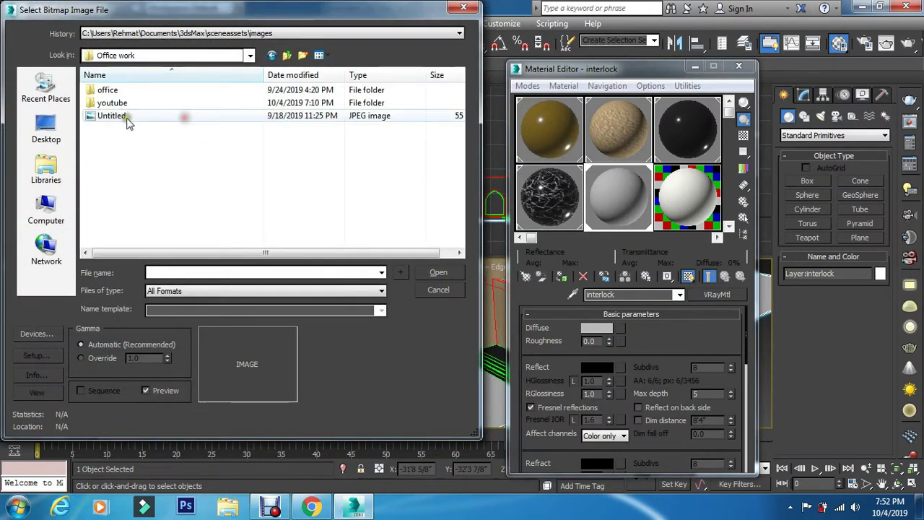
double_click(114, 103)
double_click(118, 106)
click(121, 109)
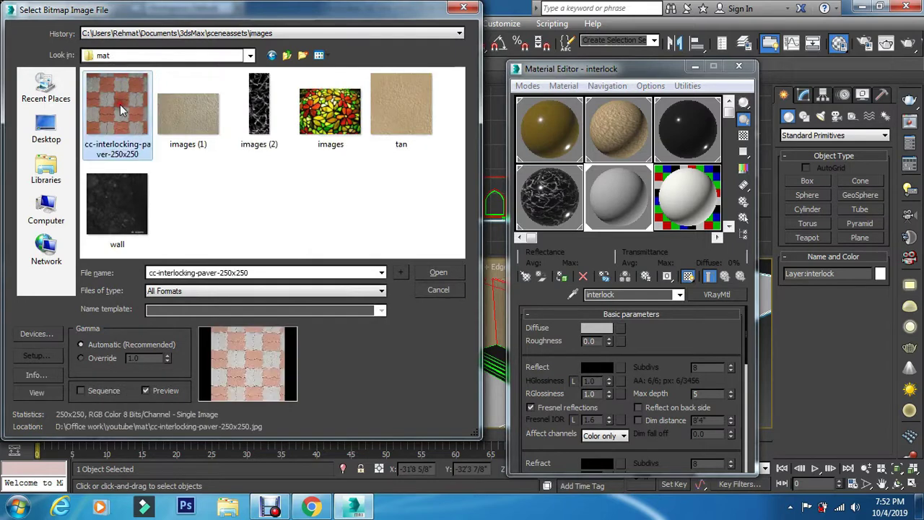
click(438, 272)
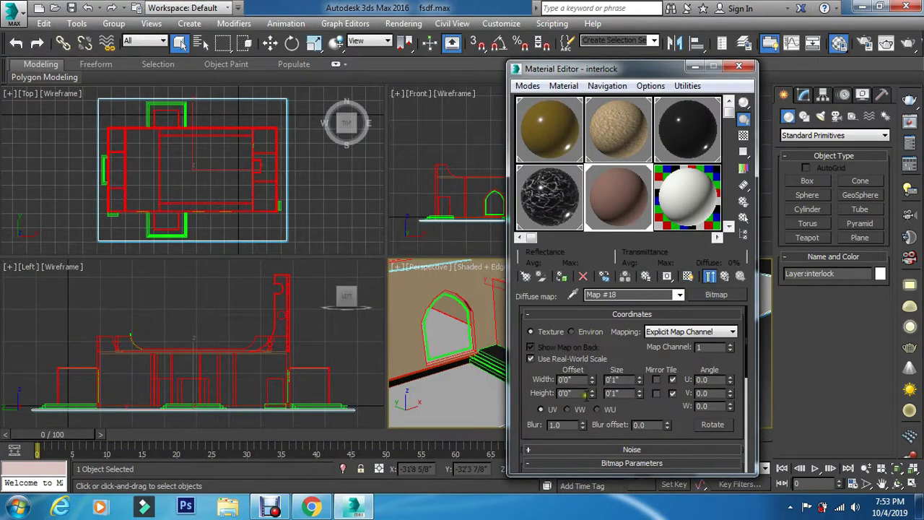
- Show the paver bitmap on the ground slab in the viewport, with Texture coordinates and real-world scale off
click(561, 276)
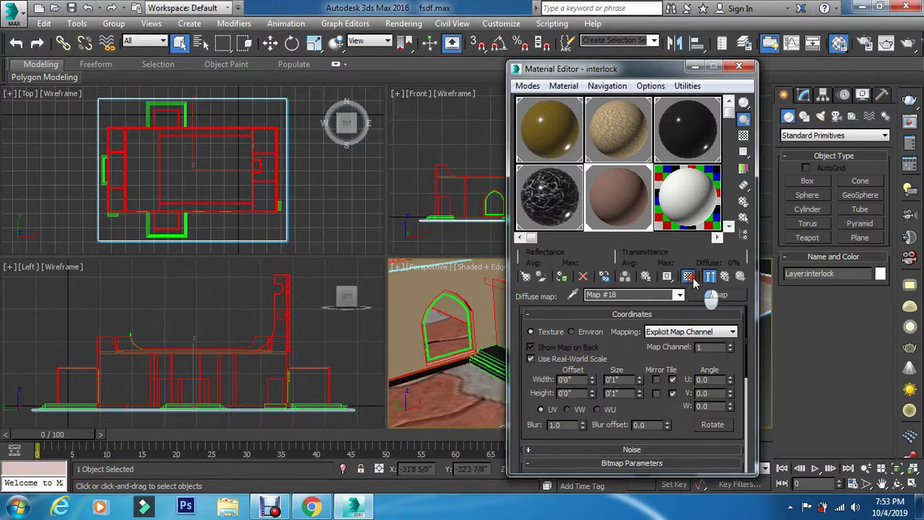
click(586, 331)
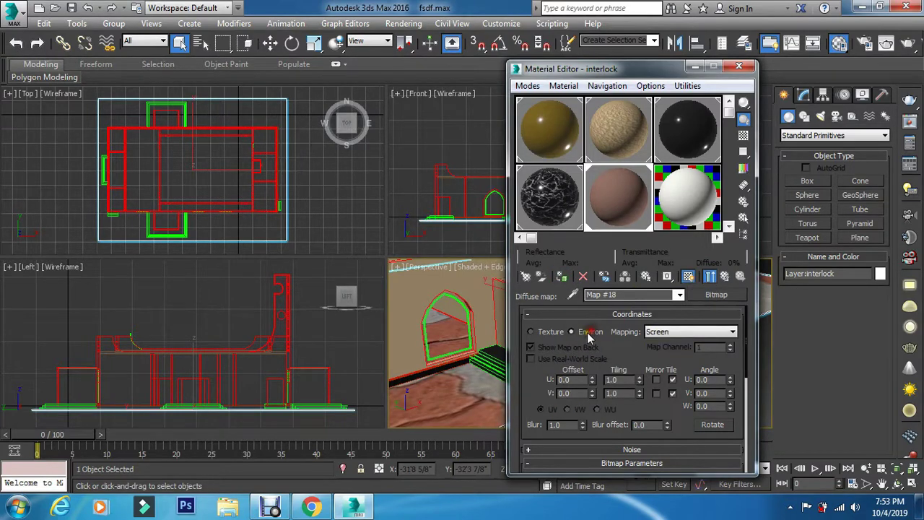
click(548, 332)
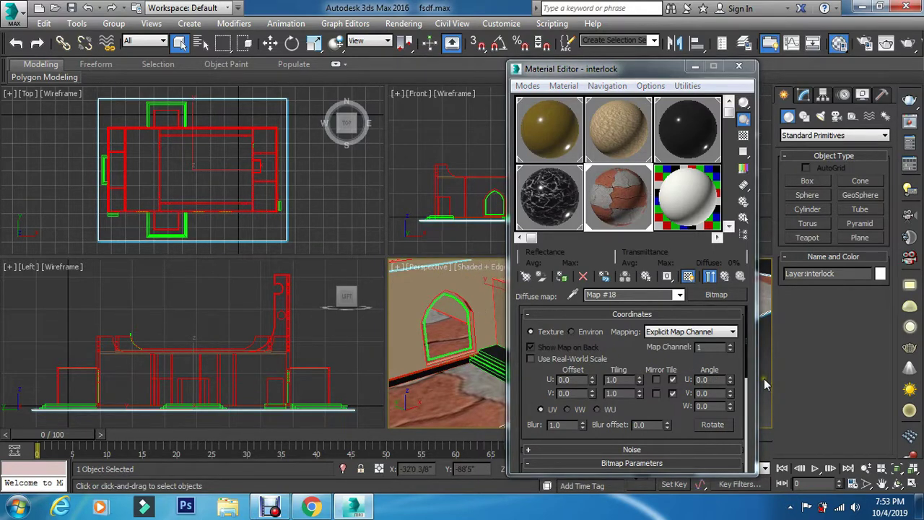
- Try an offset of 5 for the paver map while viewing the whole building in the maximized perspective view
key(alt+w)
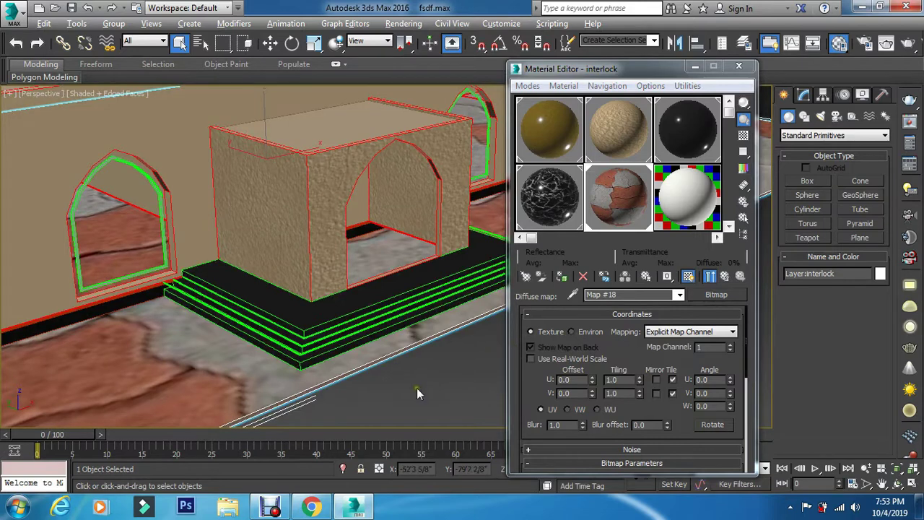
scroll(416, 392, down, 6)
middle_drag(324, 365, 285, 359)
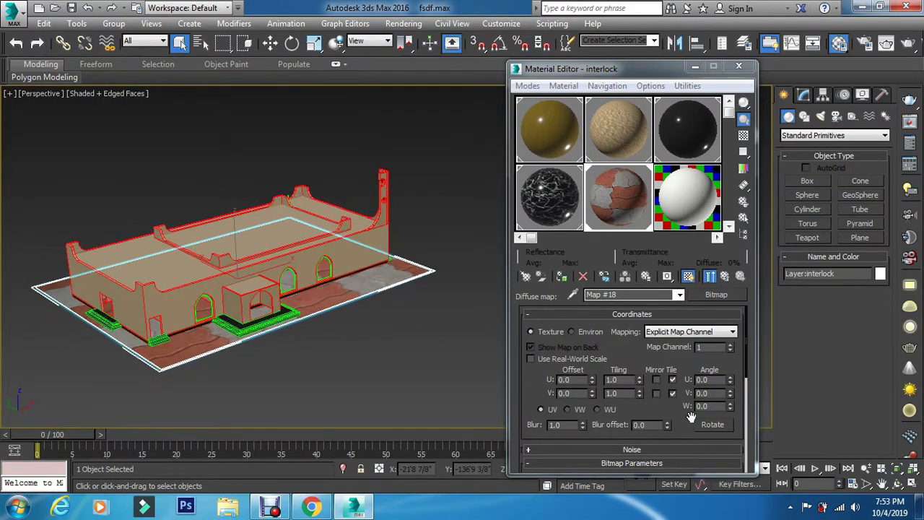
double_click(581, 380)
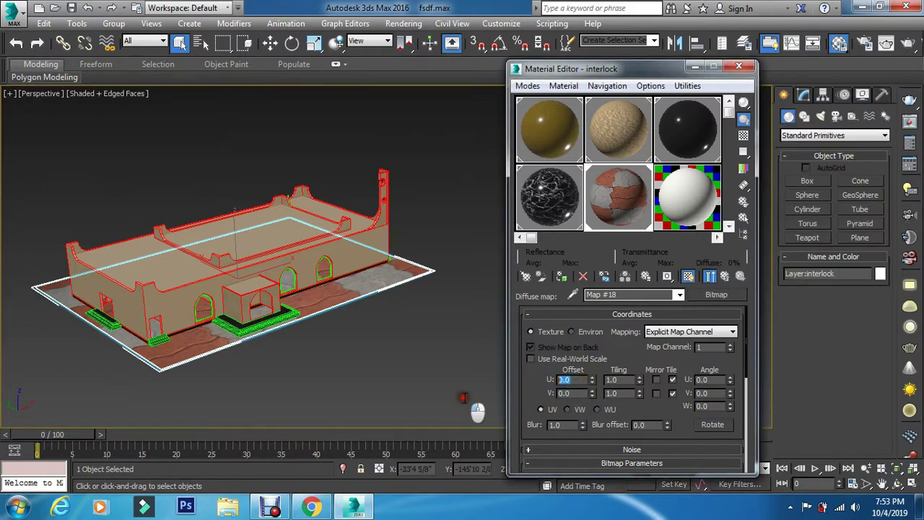
text(5)
key(BackSpace)
key(Tab)
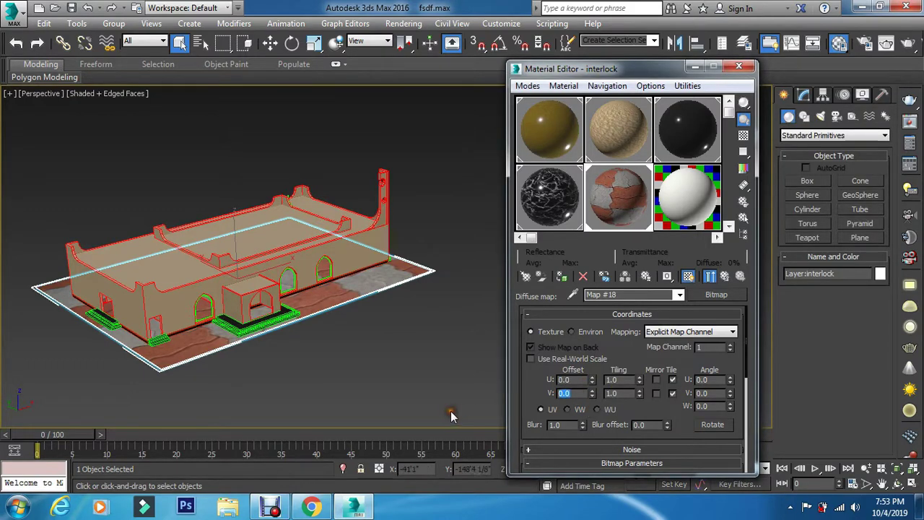
text(5)
key(Return)
- Set the paver map's blur to 2.0
click(574, 379)
click(582, 428)
text(2)
key(Return)
- Set the paver map's tiling to 11.4 in both U and V
click(639, 383)
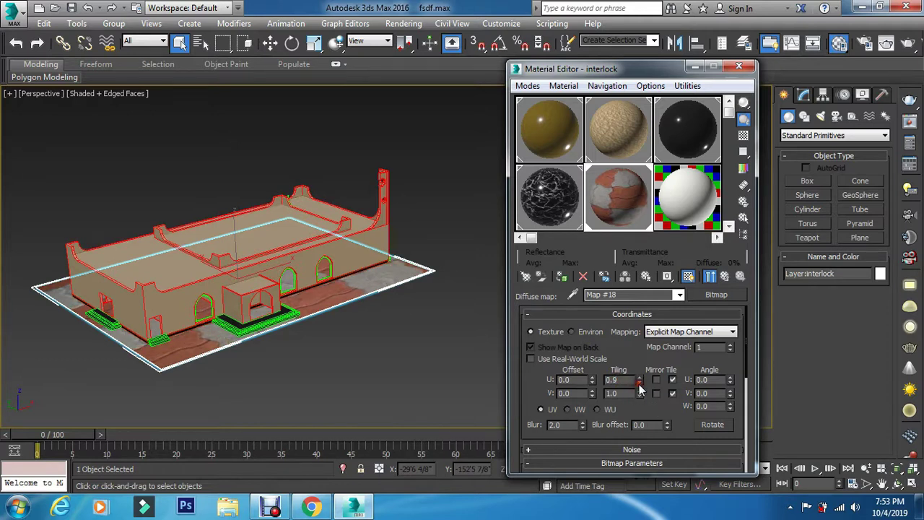
drag(638, 382, 635, 310)
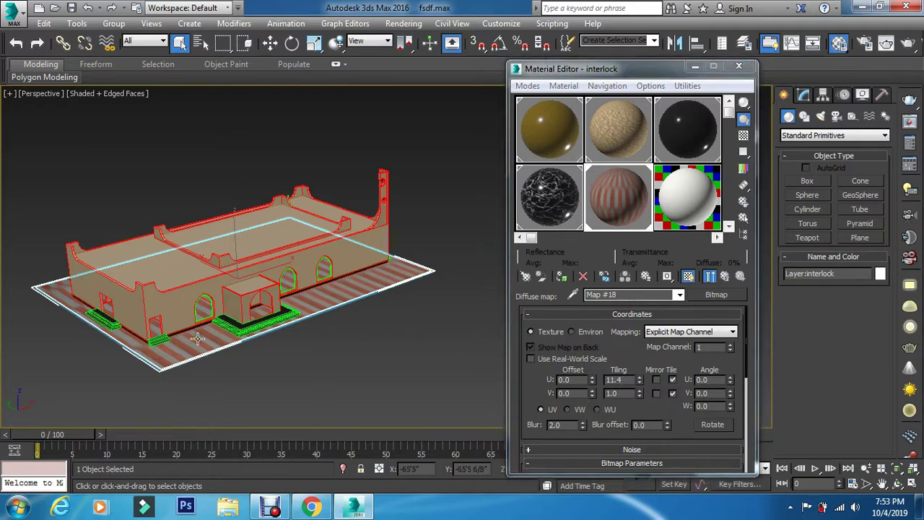
scroll(196, 337, up, 5)
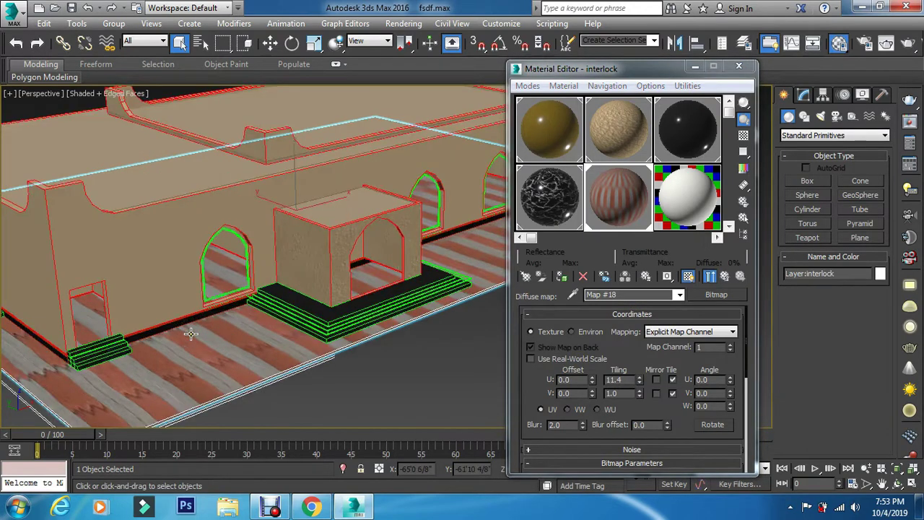
click(638, 394)
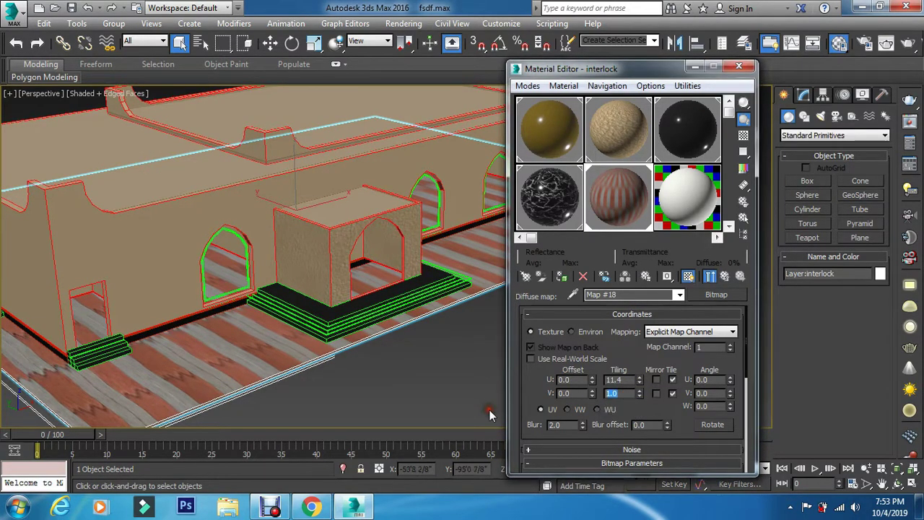
text(11.4)
click(618, 380)
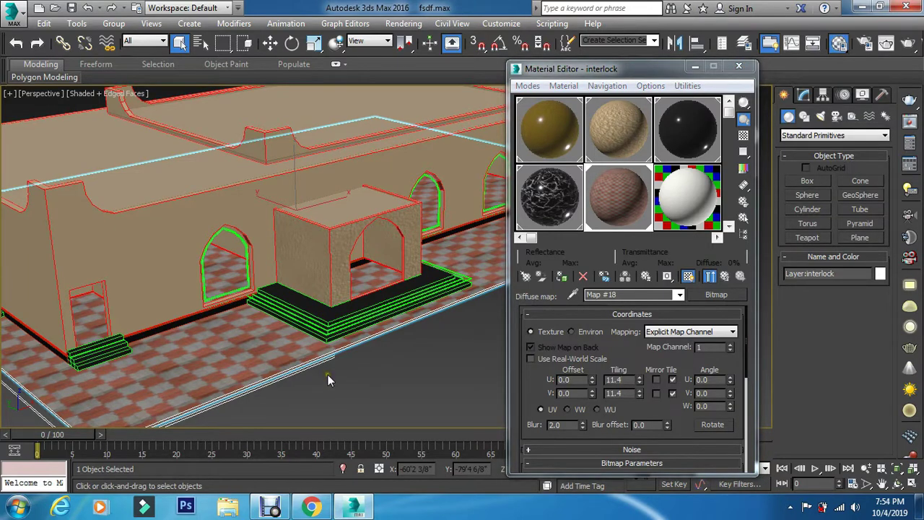
- Fine-tune the paver map with a U offset of -0.01 and a U tiling of 11.6
click(592, 379)
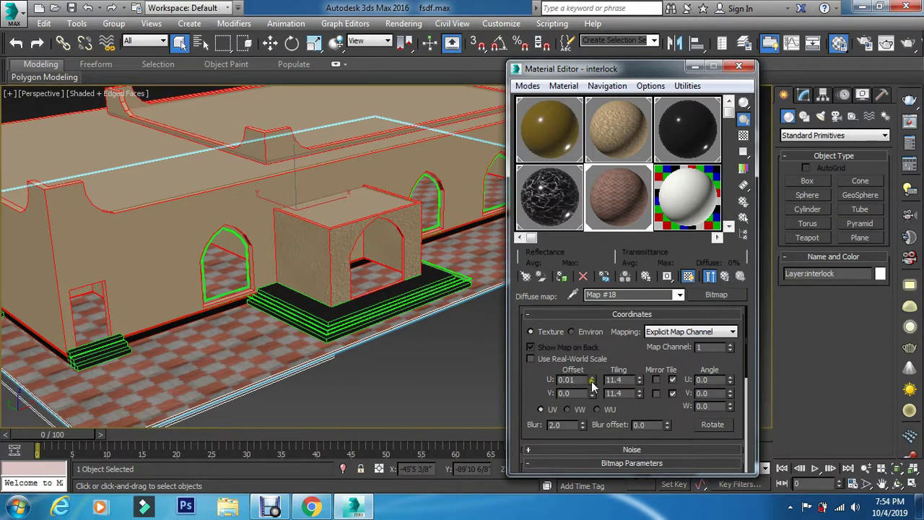
click(592, 382)
click(592, 382)
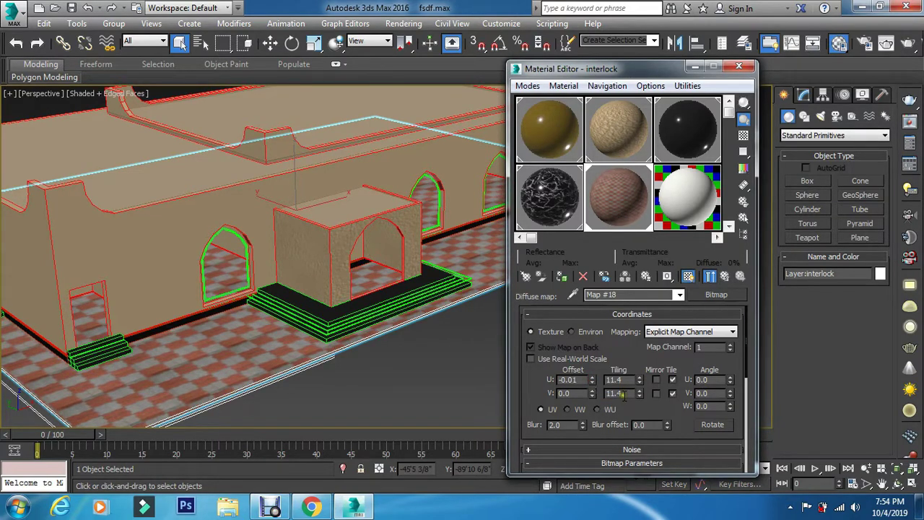
click(639, 377)
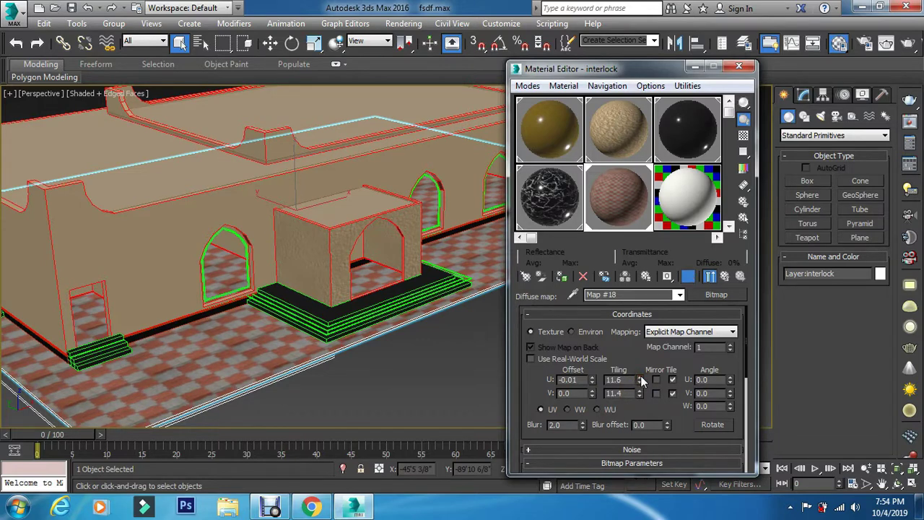
- Raise the paver map's U tiling to 19.7, then close the material editor and deselect the ground slab
click(639, 377)
click(639, 377)
click(639, 378)
click(638, 379)
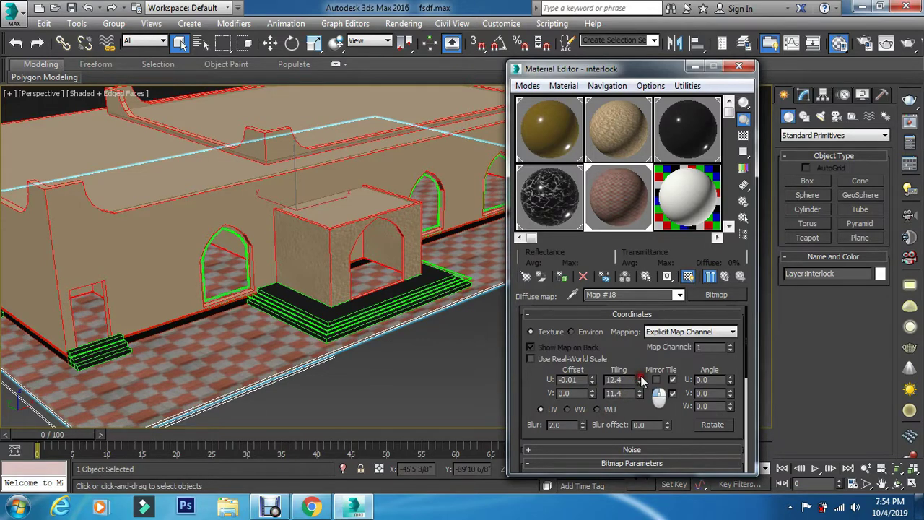
click(638, 378)
click(638, 378)
click(639, 377)
click(639, 378)
click(640, 378)
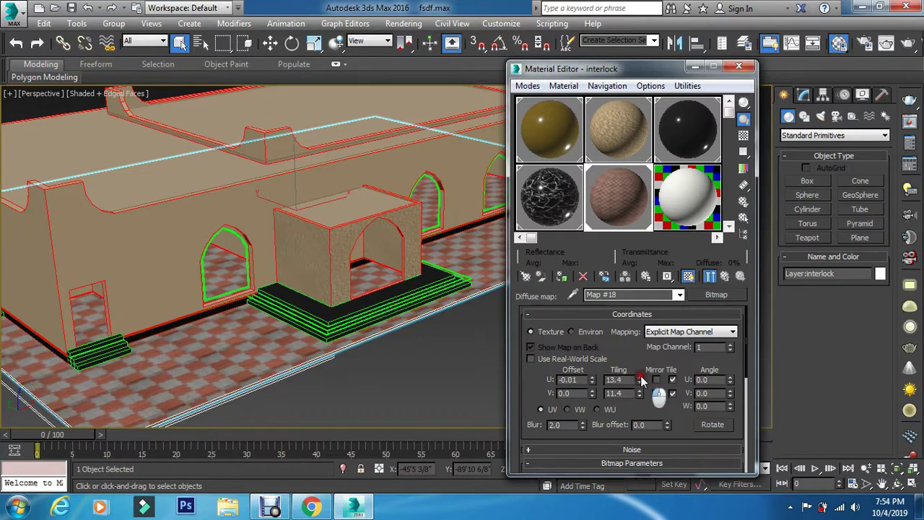
click(640, 378)
click(639, 378)
click(640, 378)
click(639, 377)
click(640, 377)
click(640, 378)
click(639, 378)
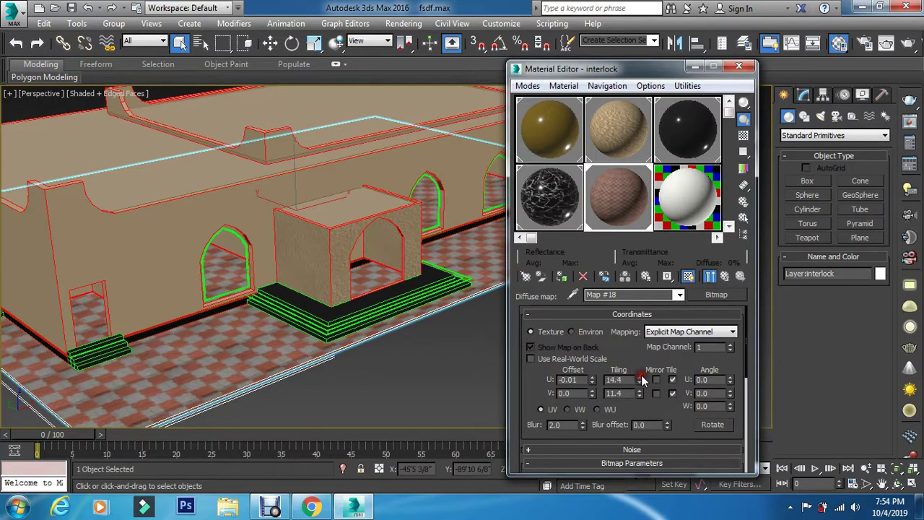
click(639, 378)
click(640, 378)
click(639, 378)
click(639, 377)
click(640, 377)
click(639, 378)
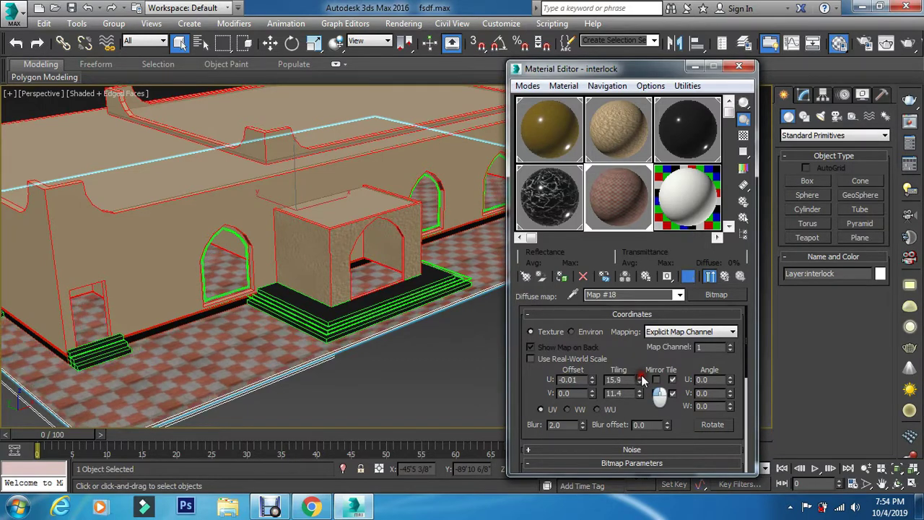
click(639, 378)
click(640, 377)
click(640, 378)
click(639, 377)
click(640, 378)
click(639, 378)
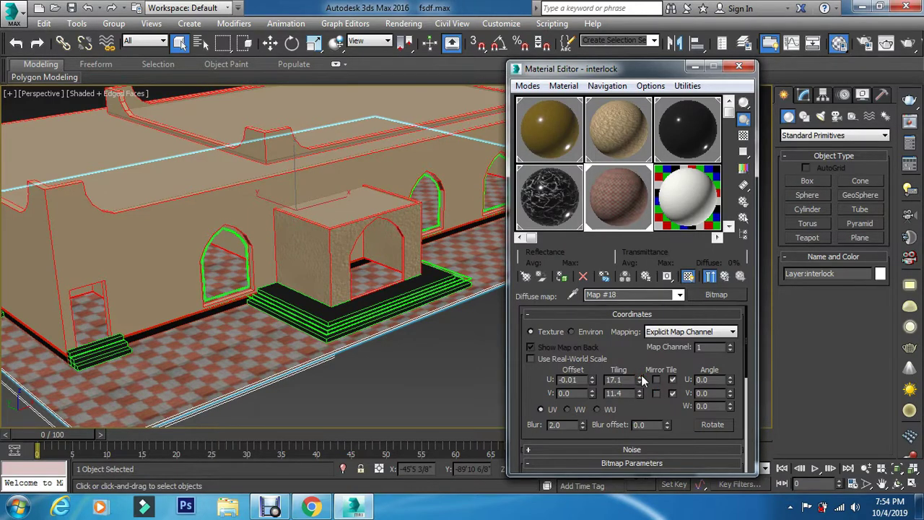
click(639, 377)
click(639, 377)
click(640, 377)
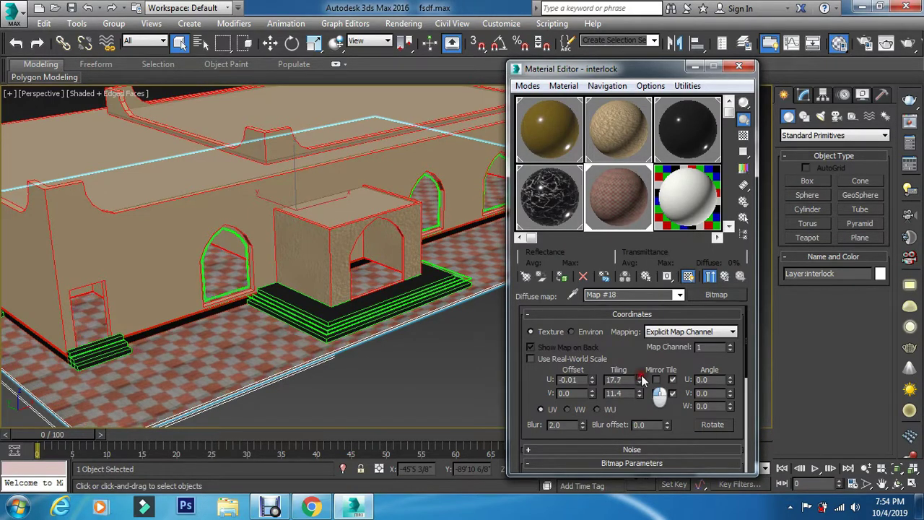
click(639, 378)
click(640, 377)
click(639, 377)
click(639, 377)
click(639, 378)
click(640, 378)
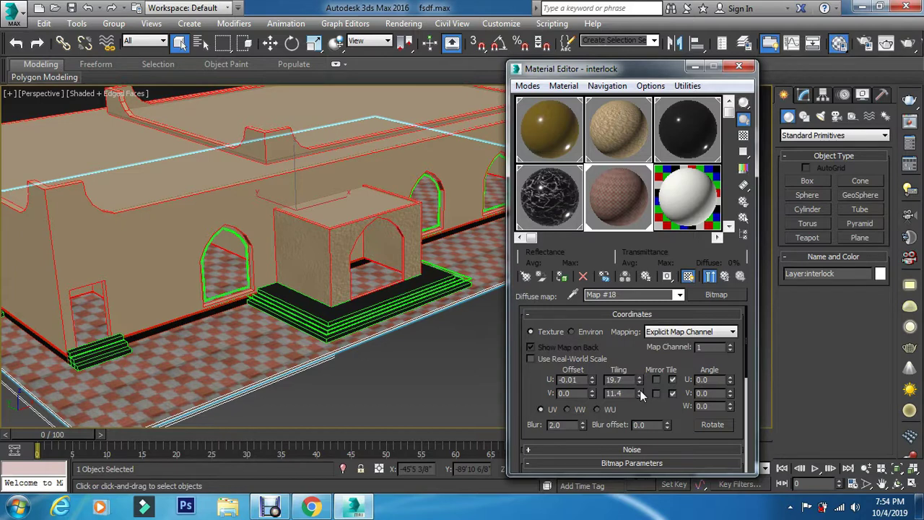
click(738, 67)
click(615, 335)
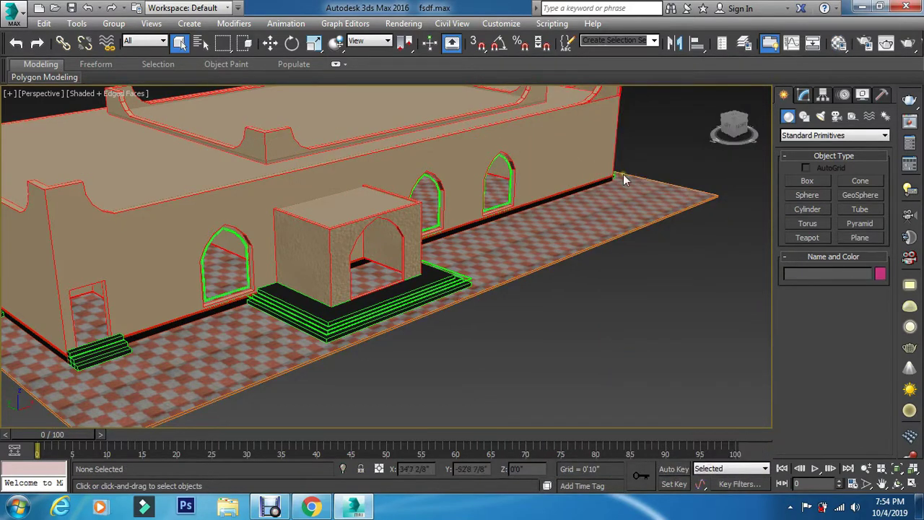
- Unhide all the hidden layers, from block through glasss 1, in the layer list
click(744, 42)
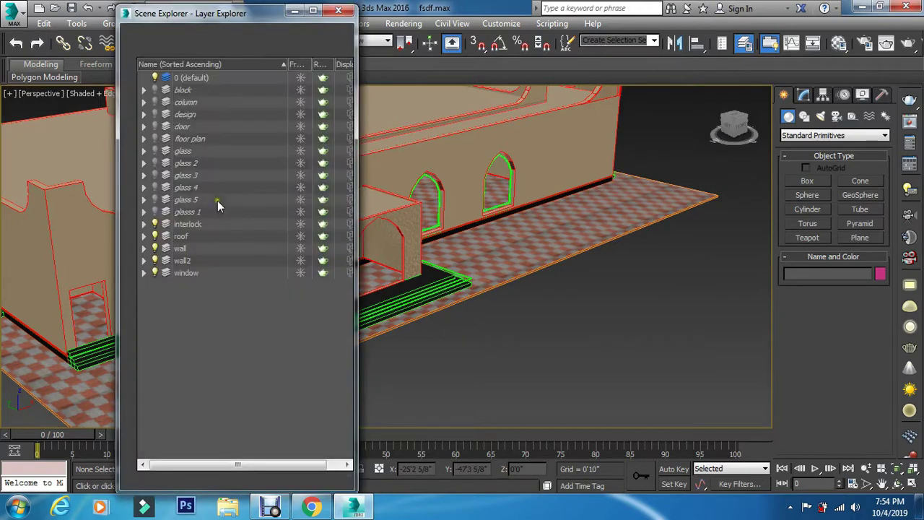
click(177, 91)
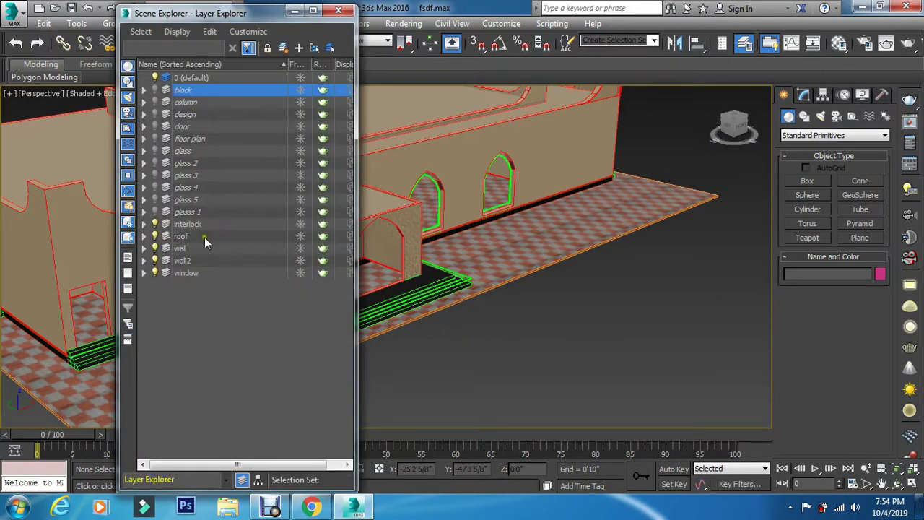
shift+click(189, 213)
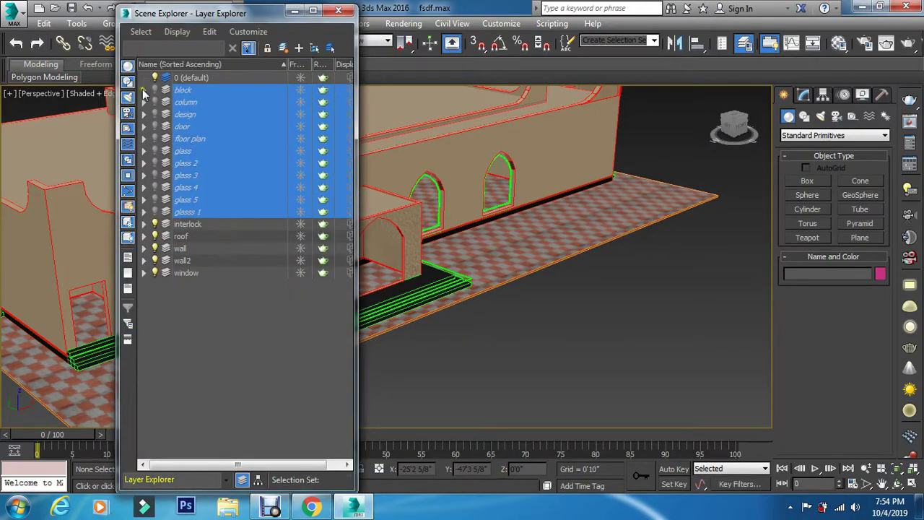
click(155, 89)
click(338, 10)
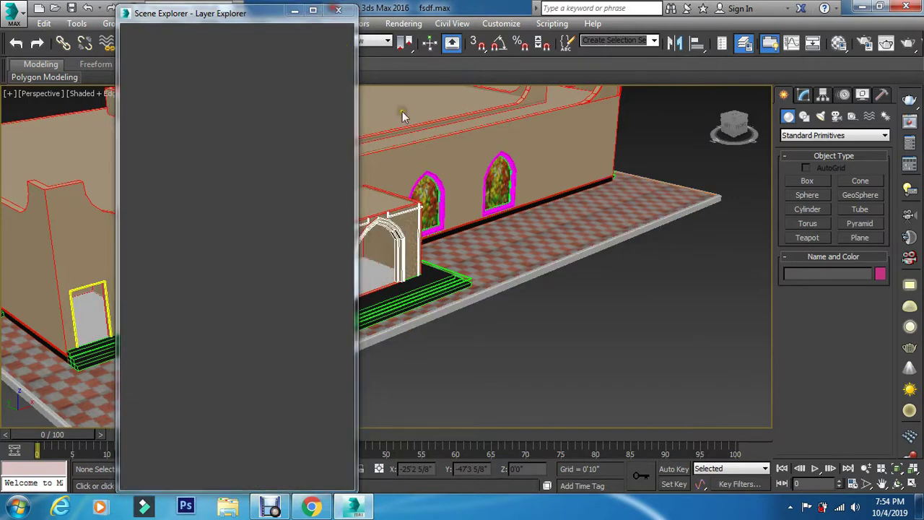
- Frame the whole building in perspective and render it with V-Ray at an 800x600 output size
scroll(552, 302, down, 2)
alt+middle_drag(552, 302, 629, 340)
scroll(459, 221, up, 3)
scroll(459, 221, down, 2)
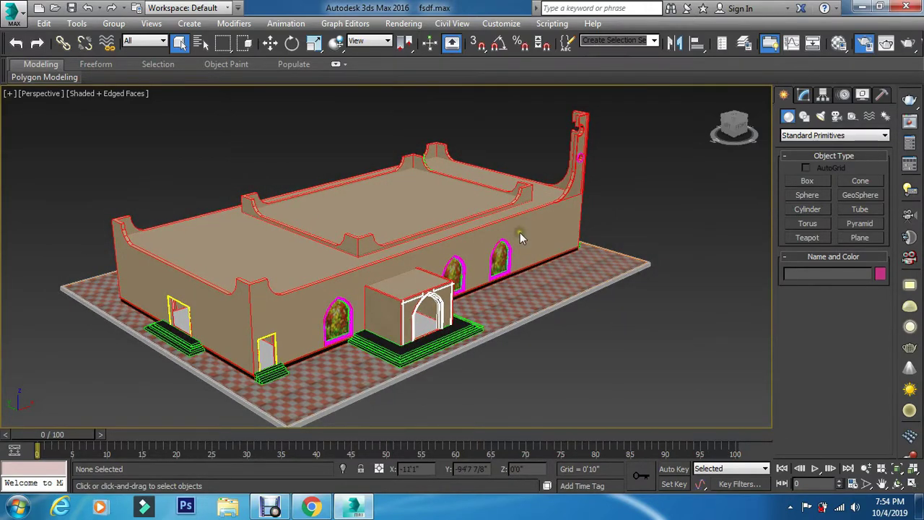
key(F10)
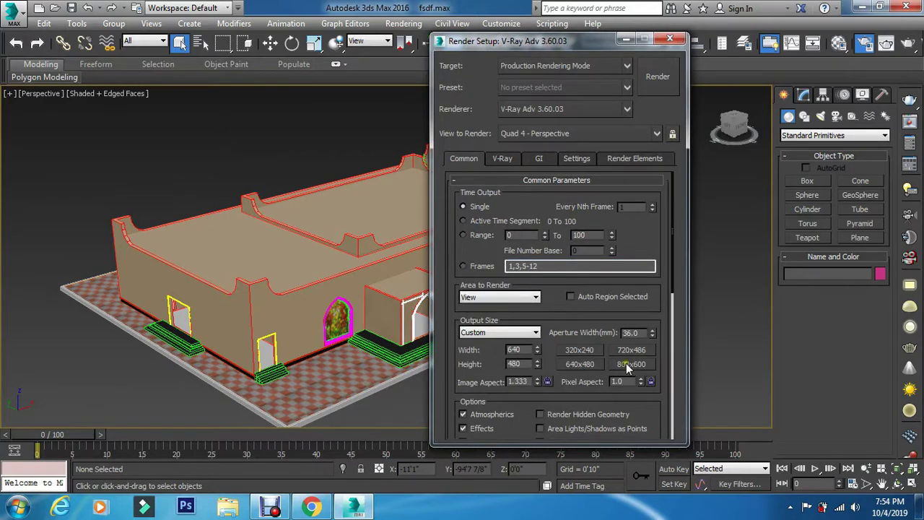
click(625, 365)
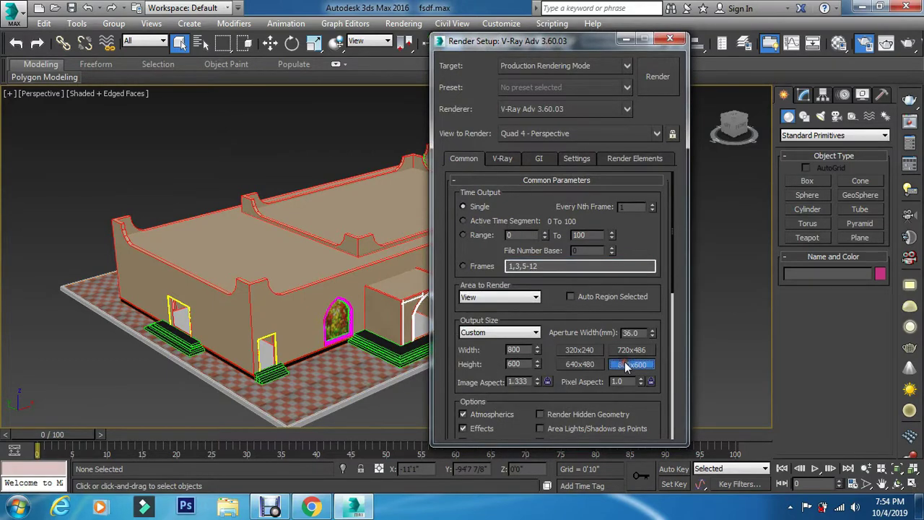
click(650, 82)
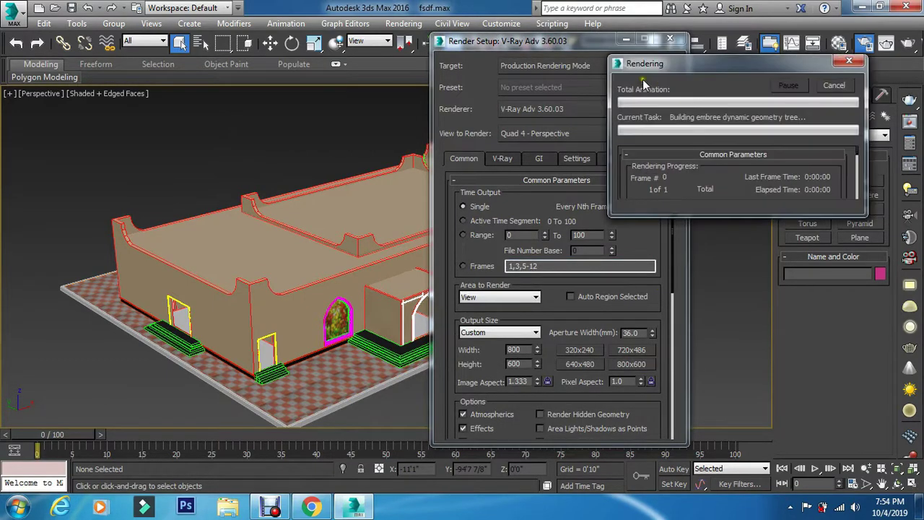